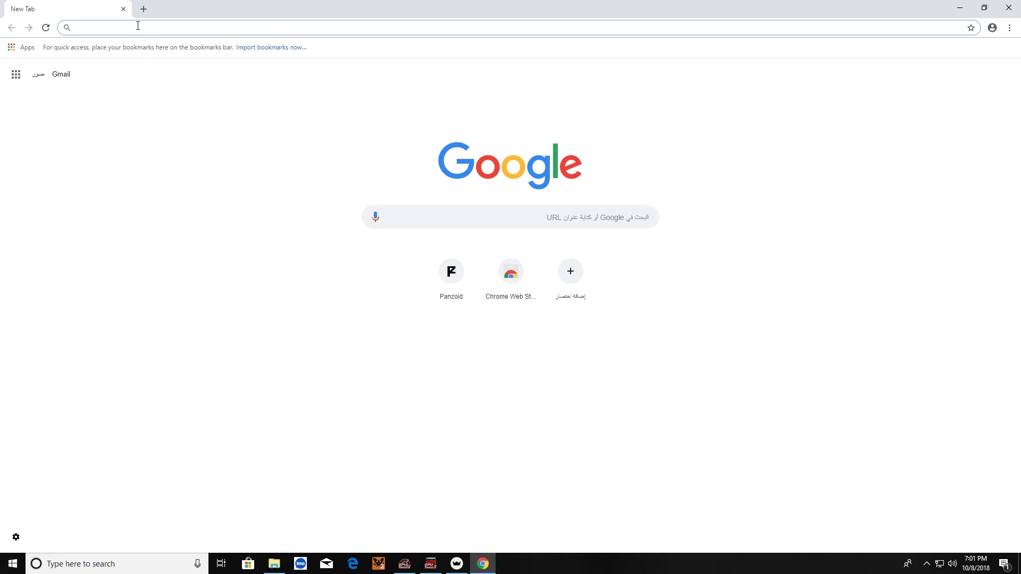
Go to panzoid.com and open the Clipmaker tool
type("panzoid.com")
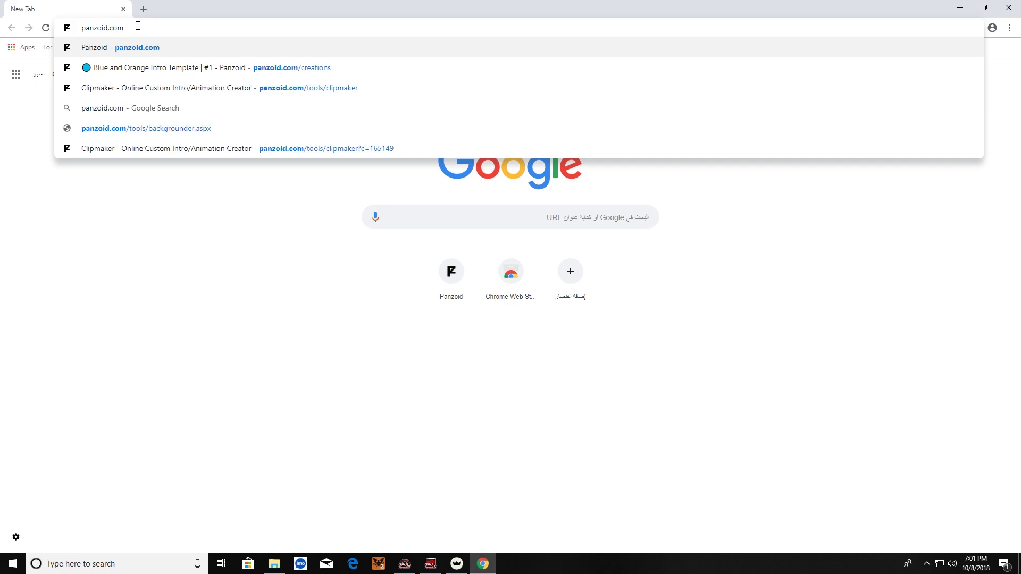
key("Return")
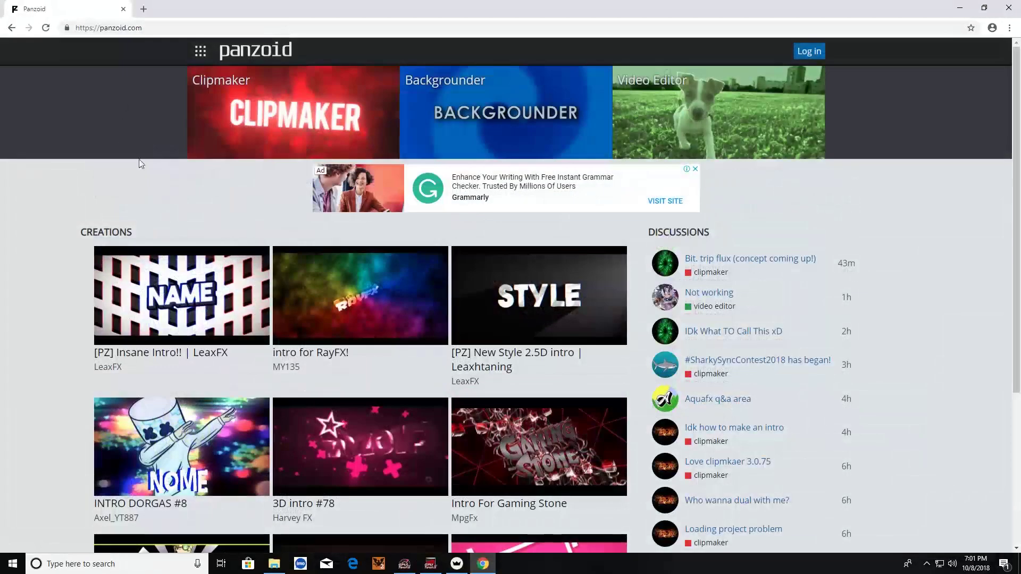
left_click(252, 89)
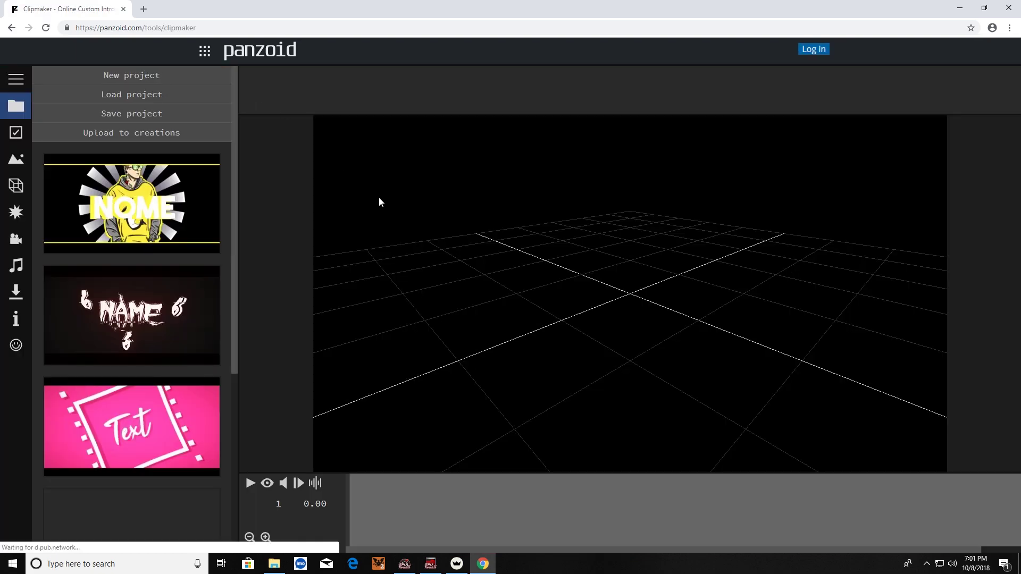
Look through the suggested Clipmaker templates and open the full creations gallery
scroll(181, 298, "down", 5)
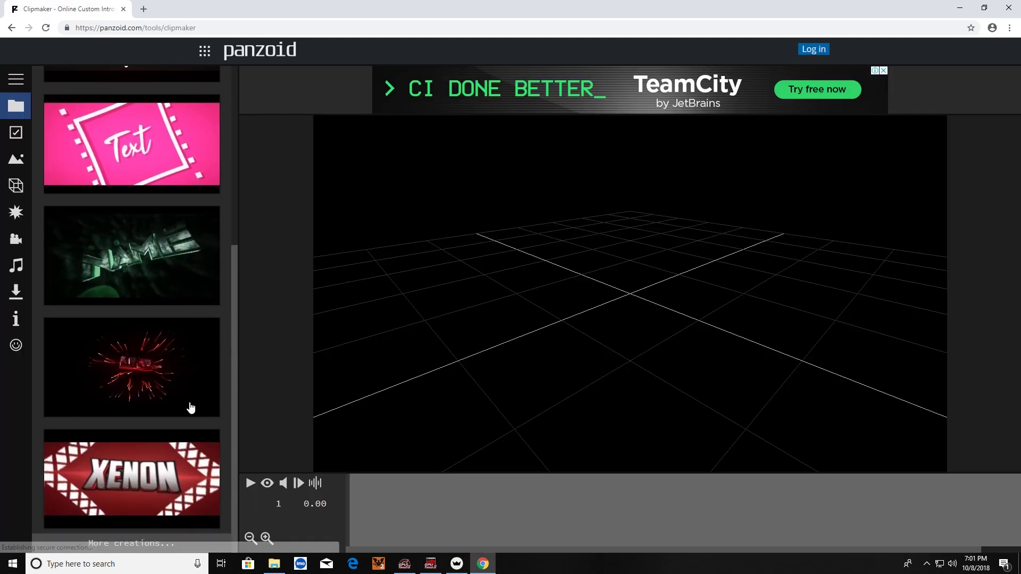
scroll(194, 422, "up", 5)
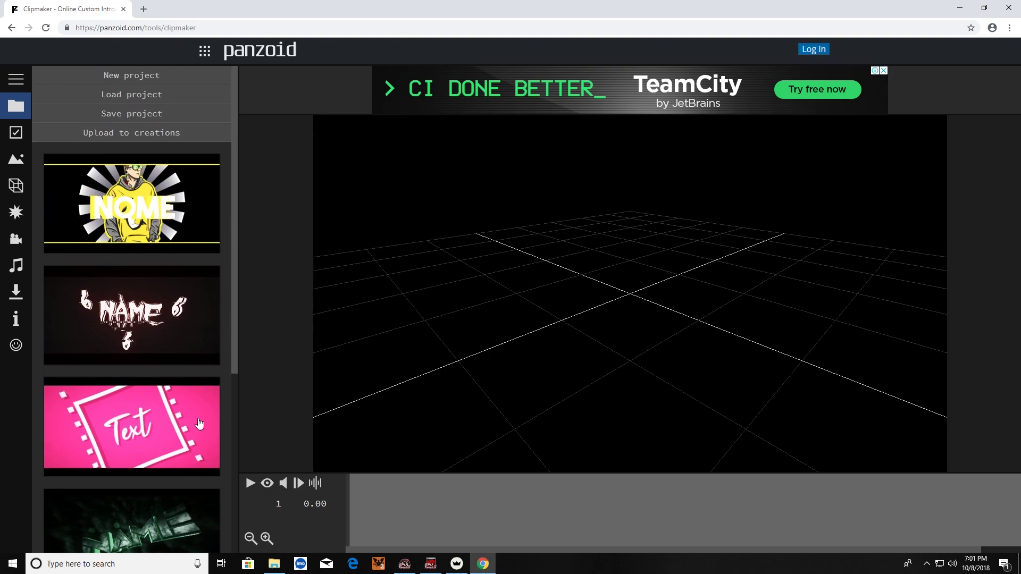
scroll(200, 420, "down", 5)
scroll(212, 417, "down", 1)
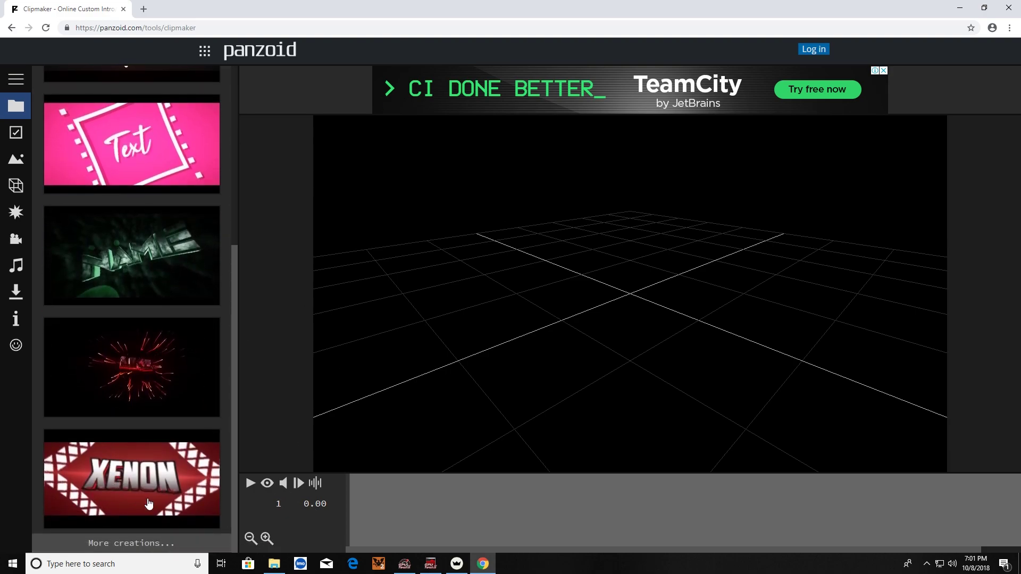
left_click(140, 547)
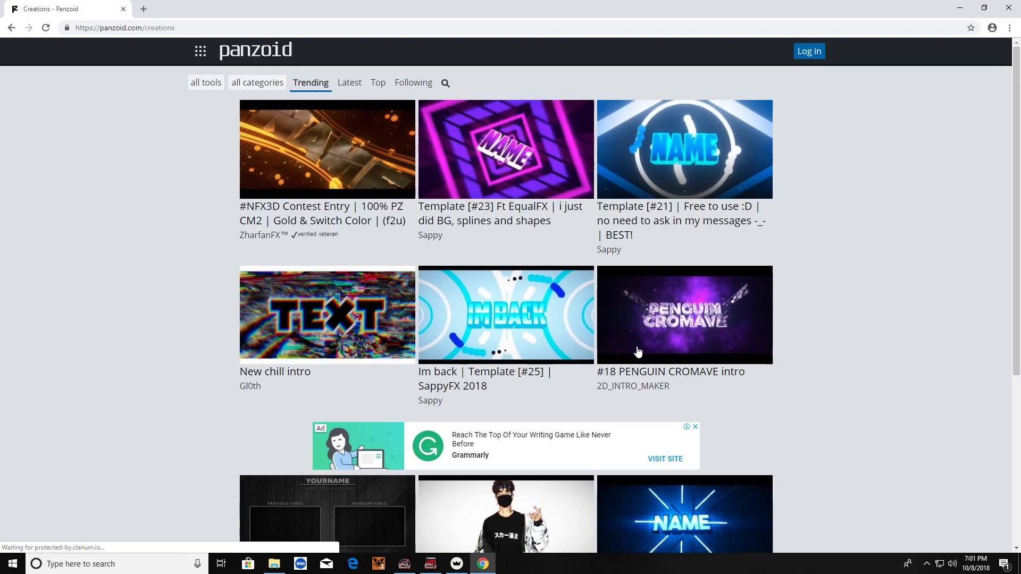
Find the "AMAZING COOL FANTRO FOR LEGIT NATION!!!!" template in the trending creations and open it in Clipmaker
scroll(483, 325, "down", 1)
scroll(771, 348, "down", 2)
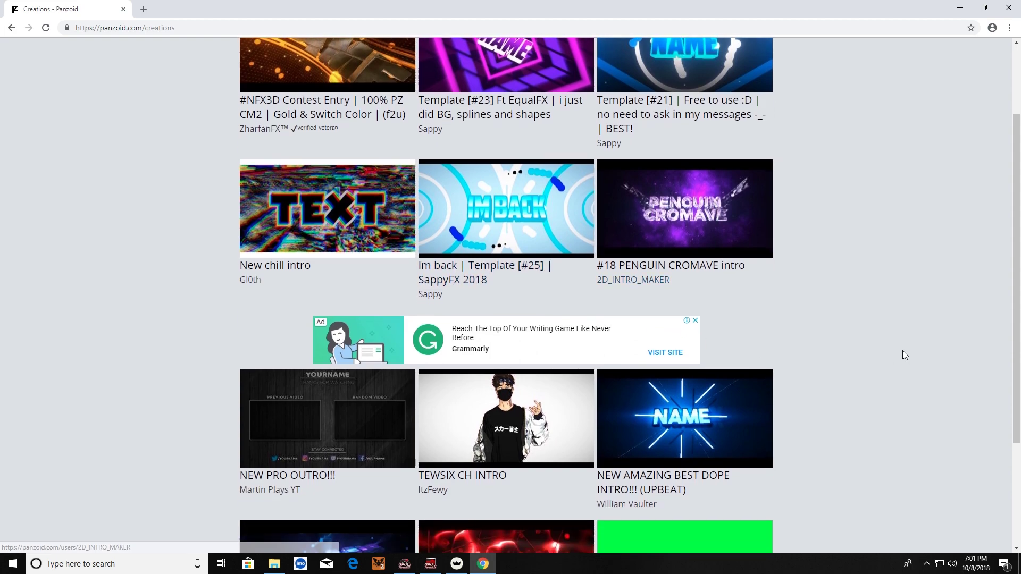
scroll(861, 358, "down", 5)
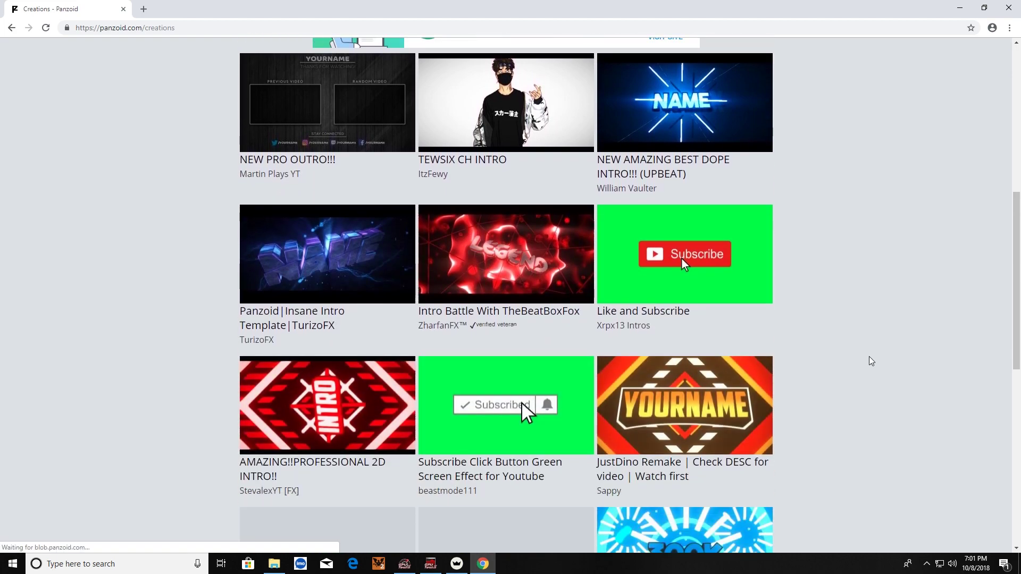
scroll(590, 343, "down", 4)
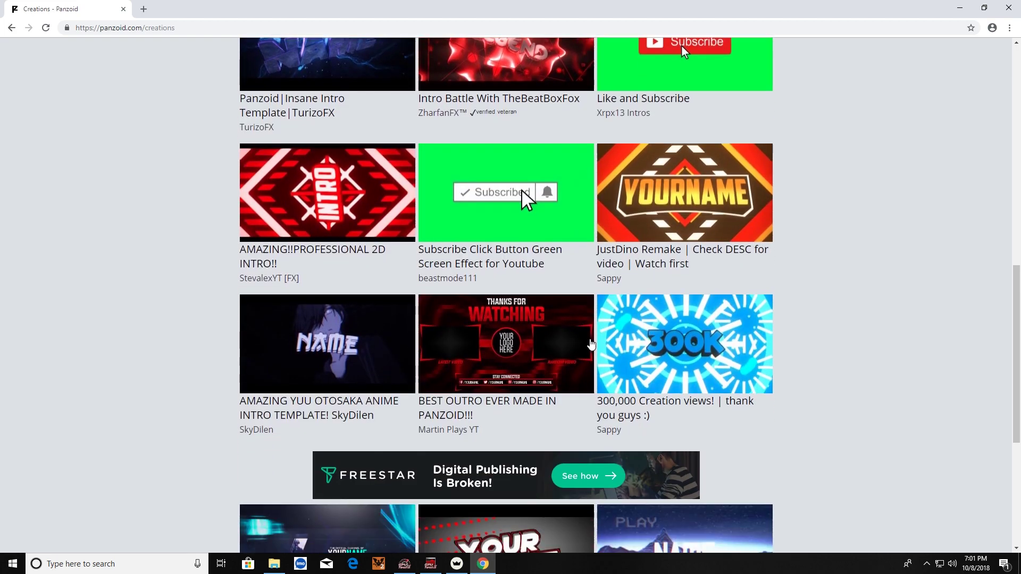
scroll(792, 303, "down", 5)
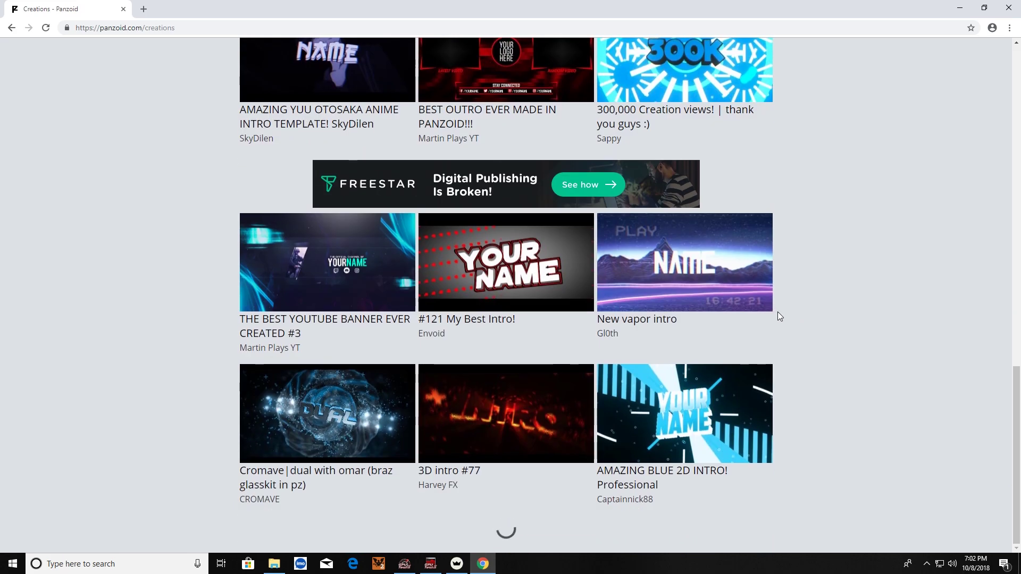
scroll(774, 300, "down", 2)
scroll(764, 288, "down", 20)
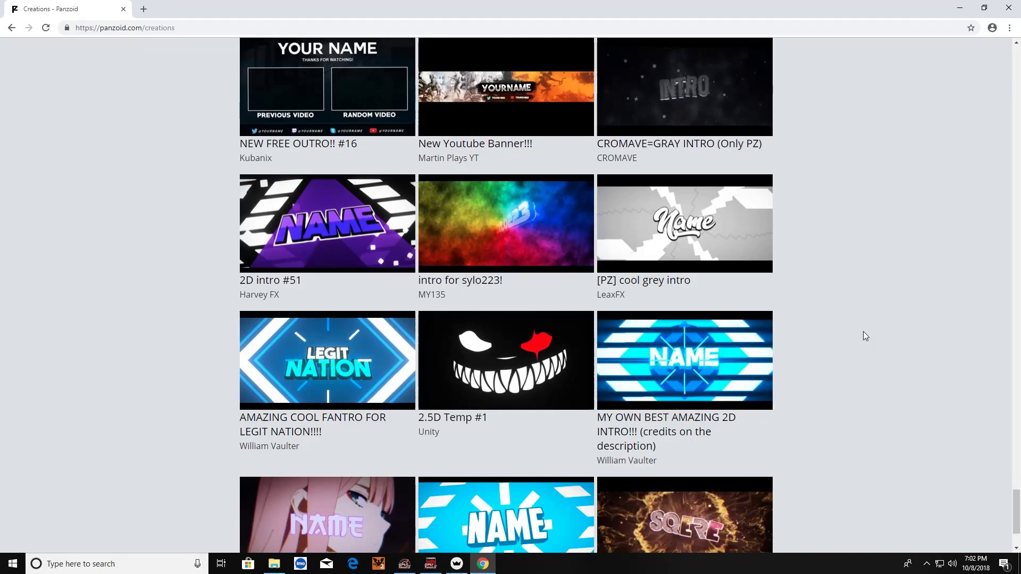
left_click(359, 355)
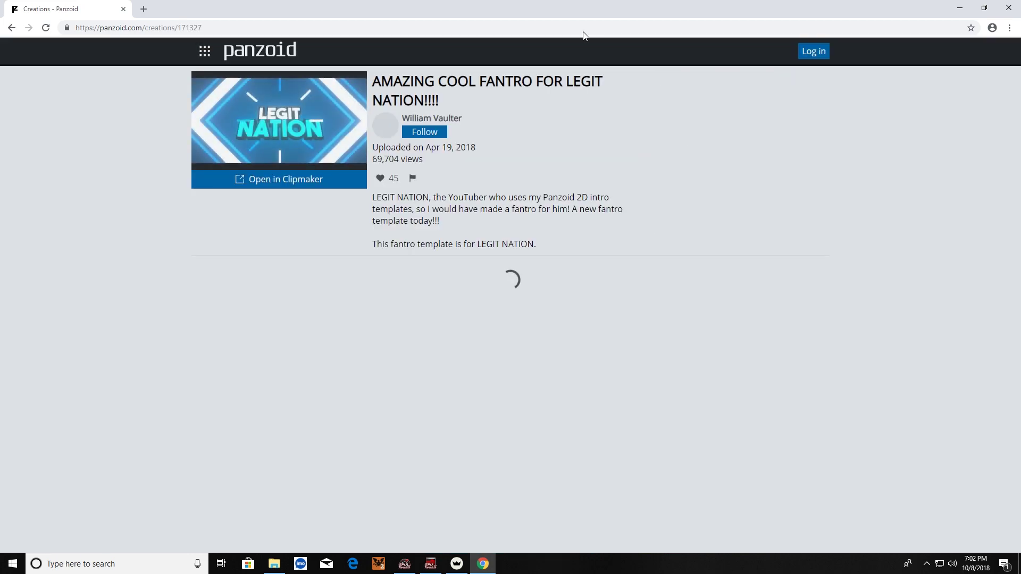
left_click(304, 181)
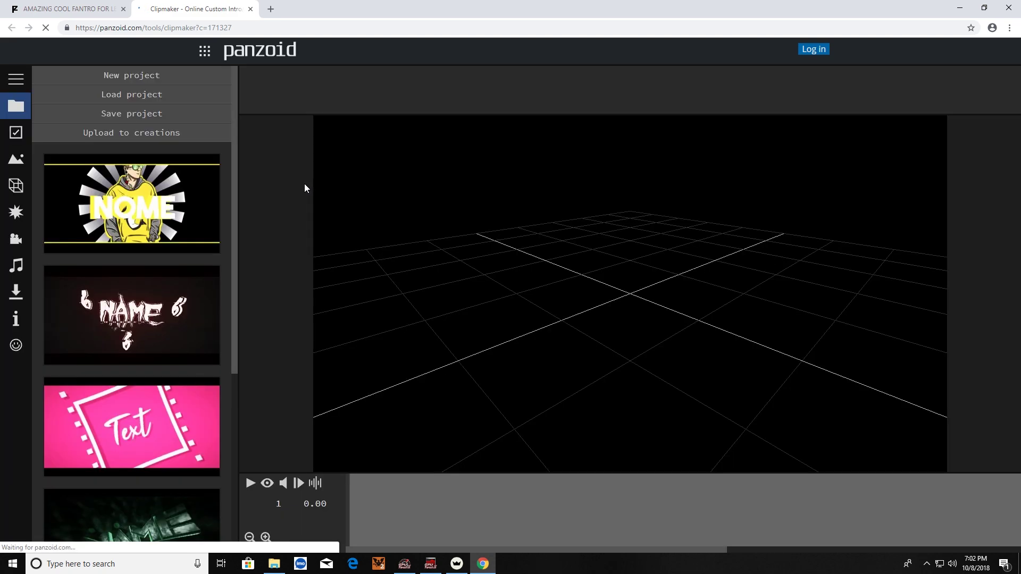
Mute the template's audio and play the animation, pausing at about 5.27 seconds where the title text is shown
left_click_drag(521, 311, 646, 314)
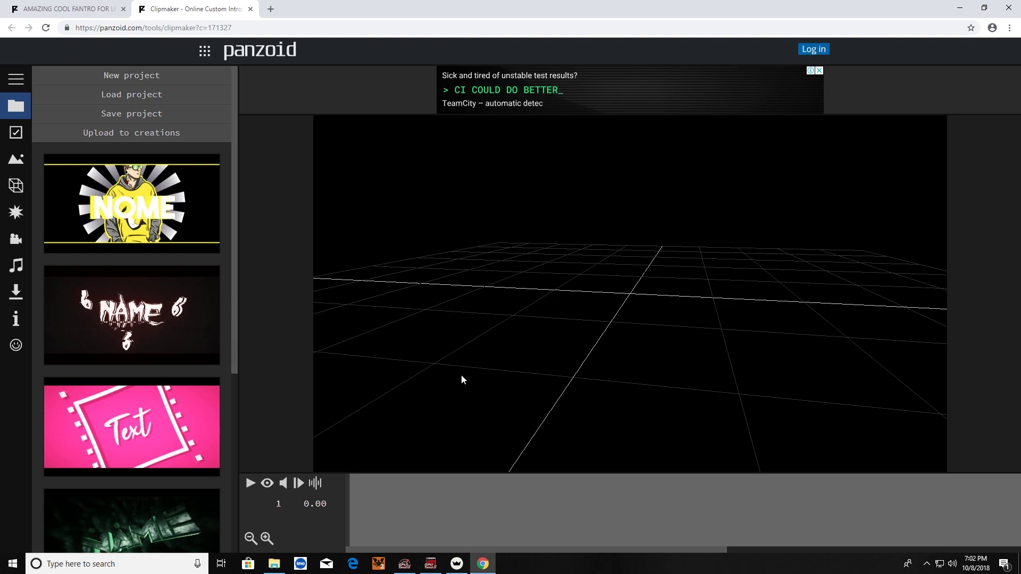
left_click(285, 485)
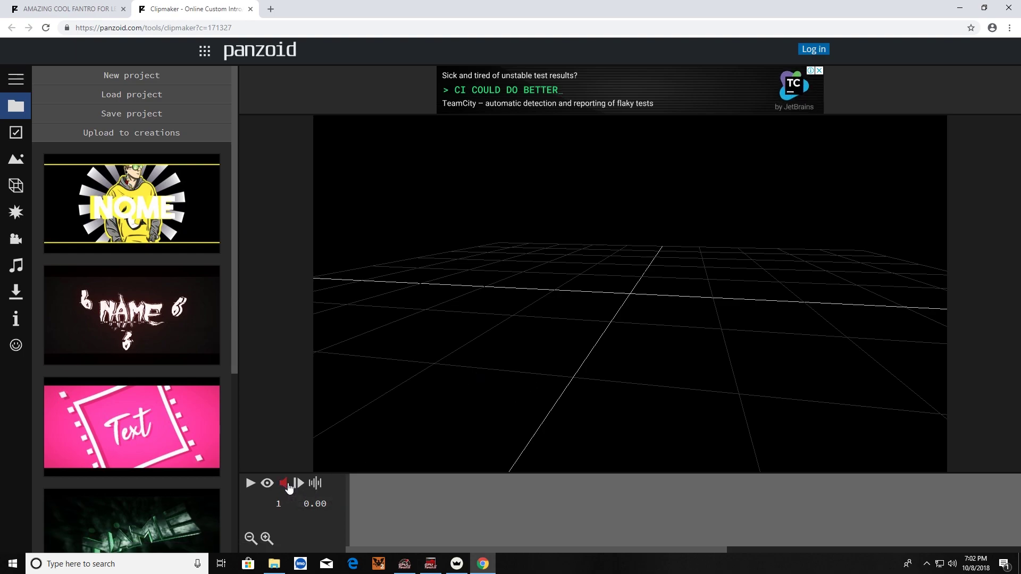
left_click(247, 485)
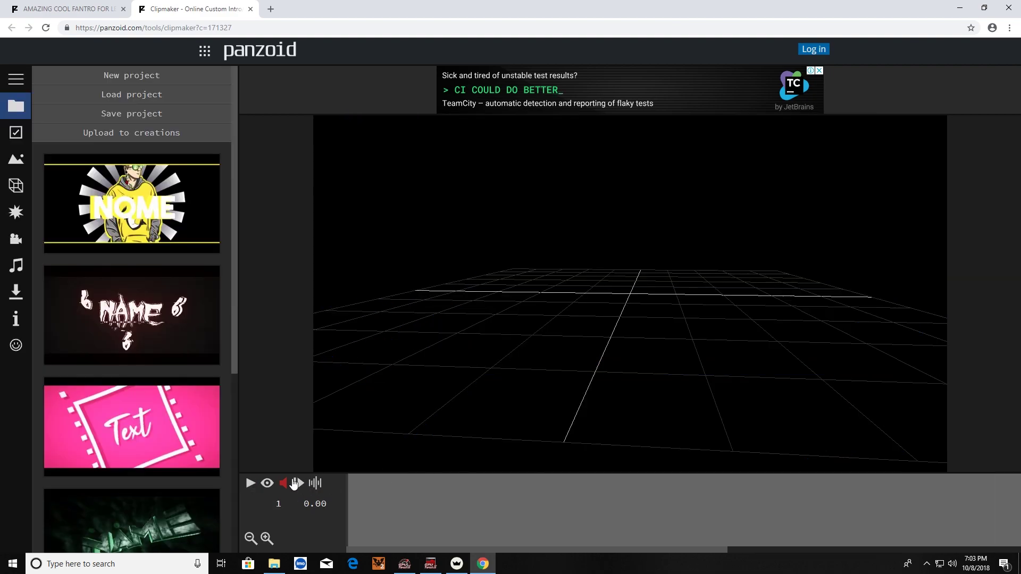
left_click(250, 484)
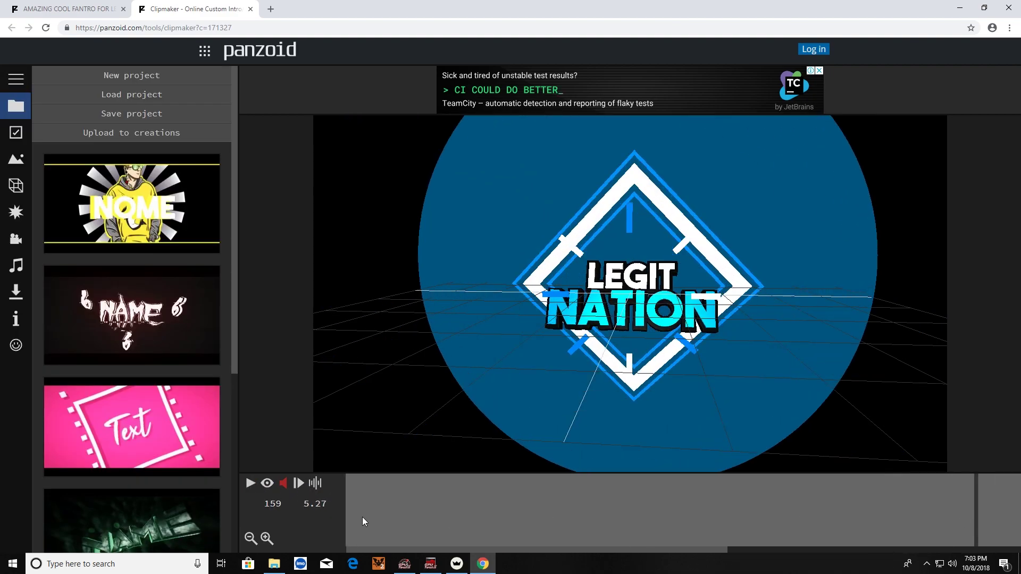
left_click_drag(583, 390, 678, 298)
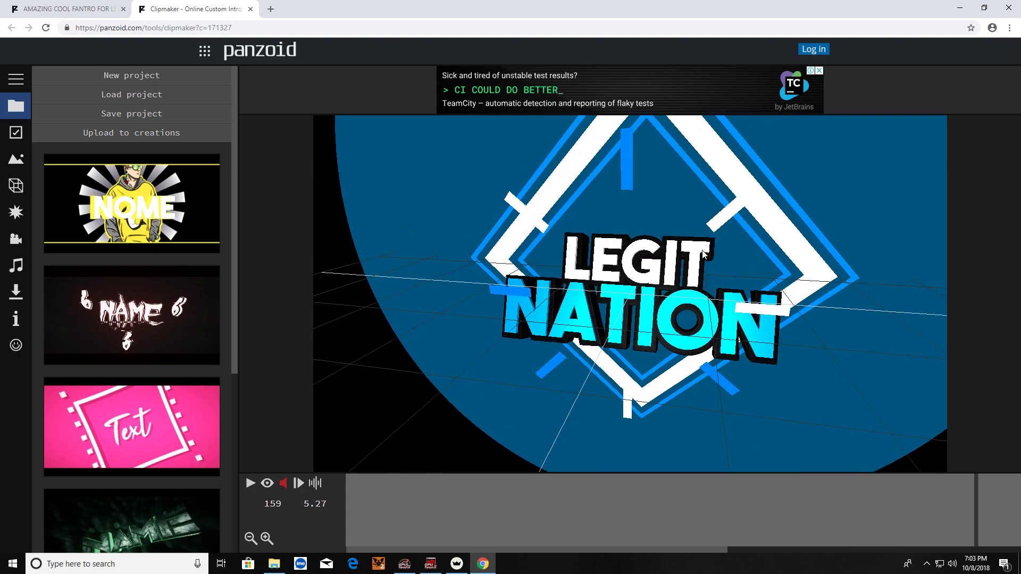
left_click_drag(234, 294, 251, 213)
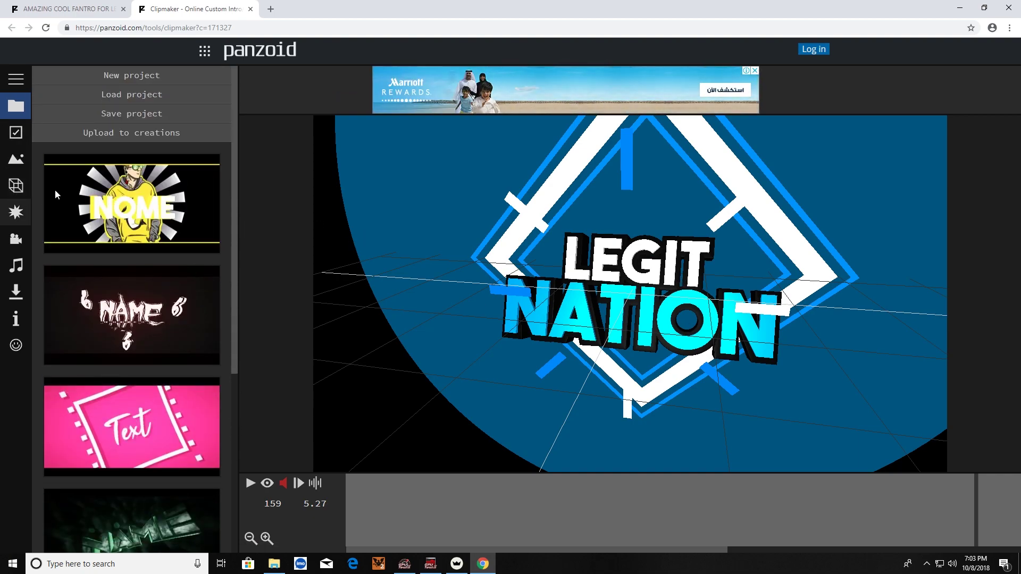
Display the scene's objects and change the first LEGIT text in the Text group to "kaloygaming"
left_click(17, 184)
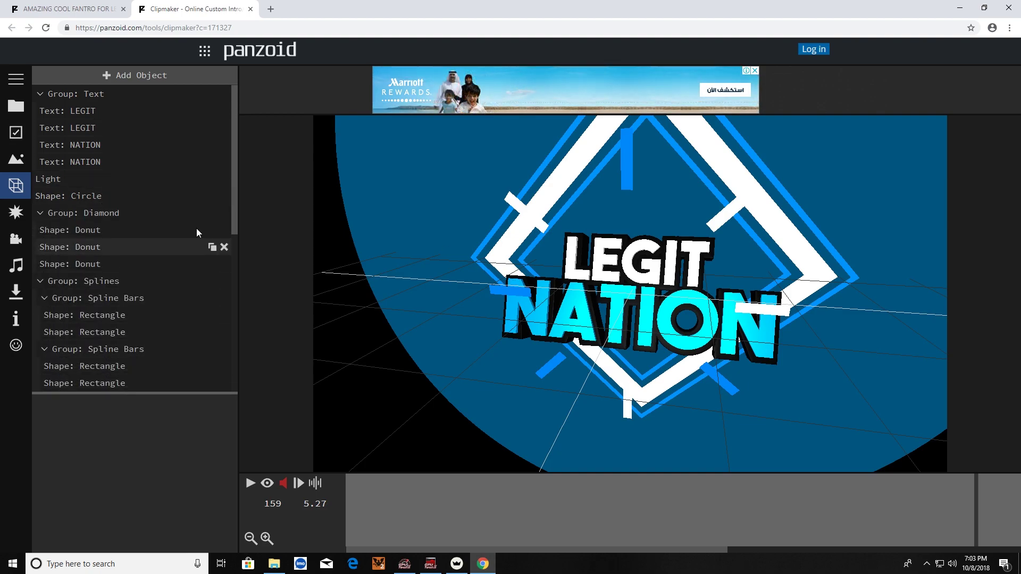
mouse_move(194, 194)
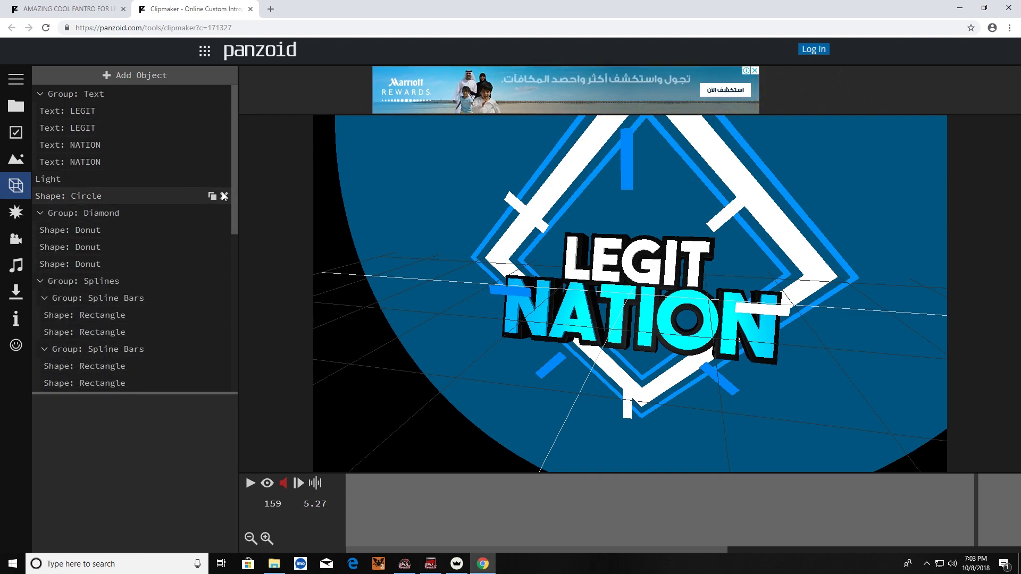
left_click_drag(237, 214, 237, 167)
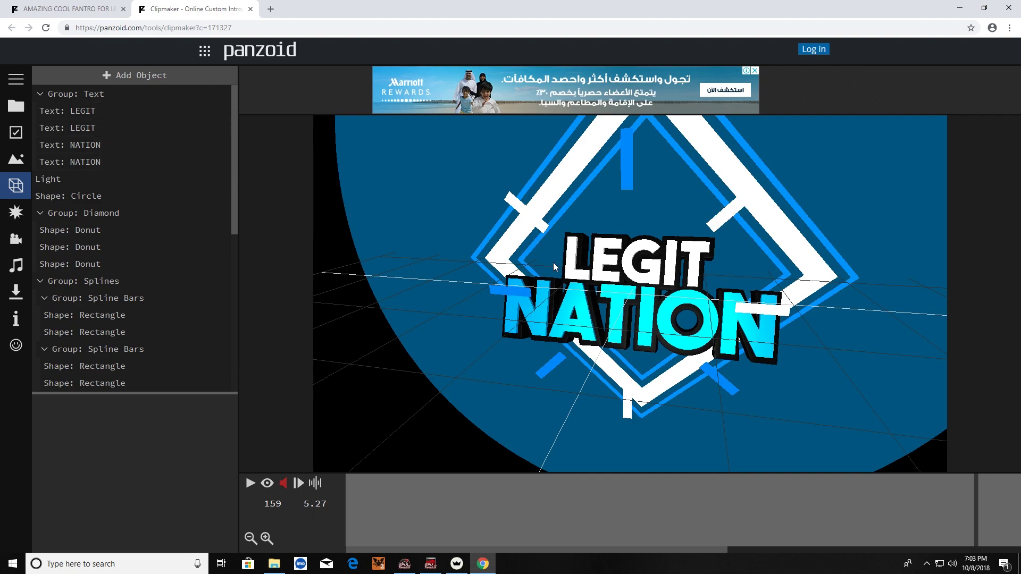
left_click(104, 110)
left_click_drag(63, 427, 2, 436)
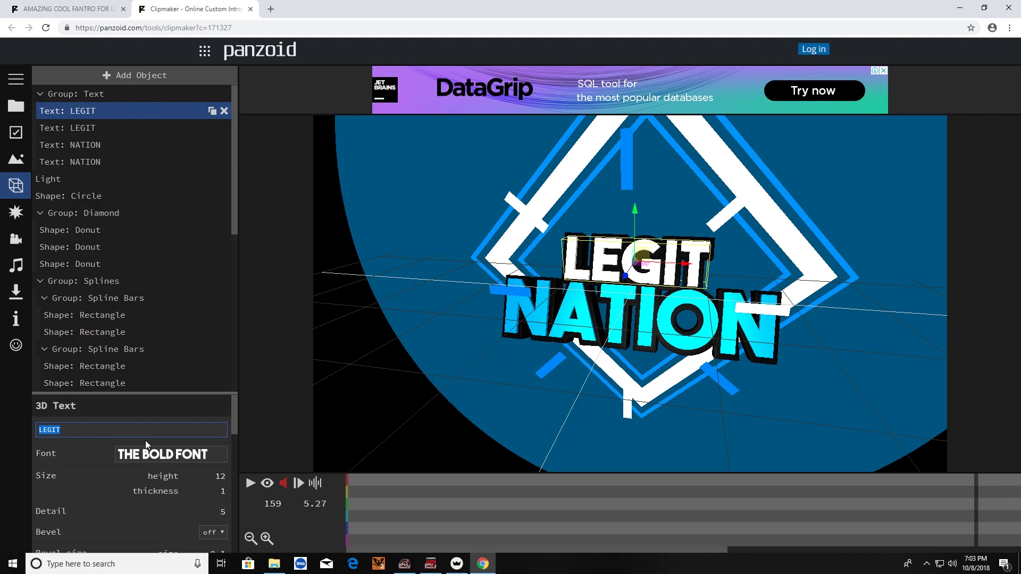
type("kaloygaming")
key("Return")
left_click_drag(475, 473, 618, 377)
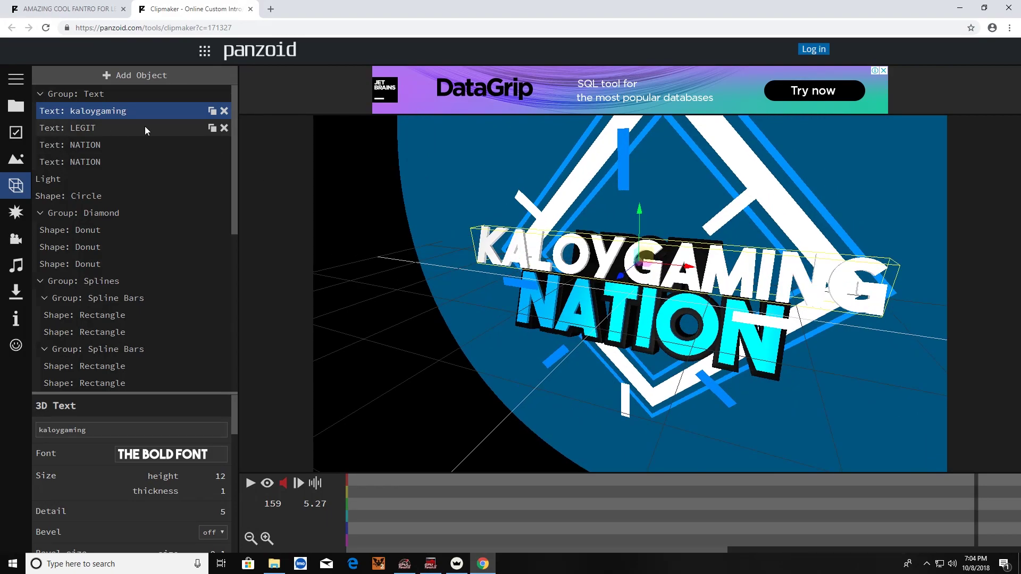
Change the remaining LEGIT text, which forms the title's dark outline, to "kaloygaming"
left_click(119, 129)
left_click_drag(73, 430, 40, 431)
type("kal")
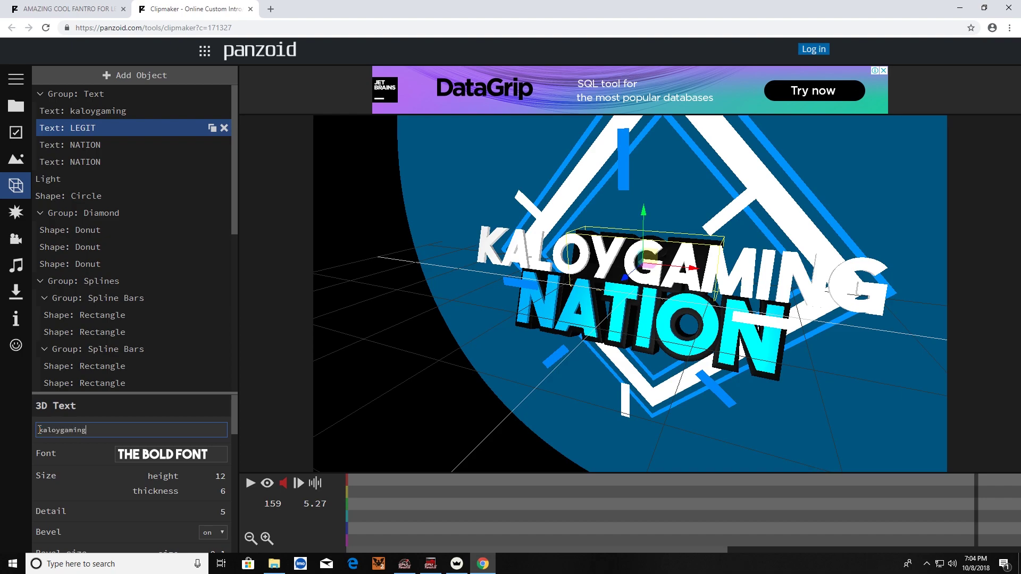
key("Return")
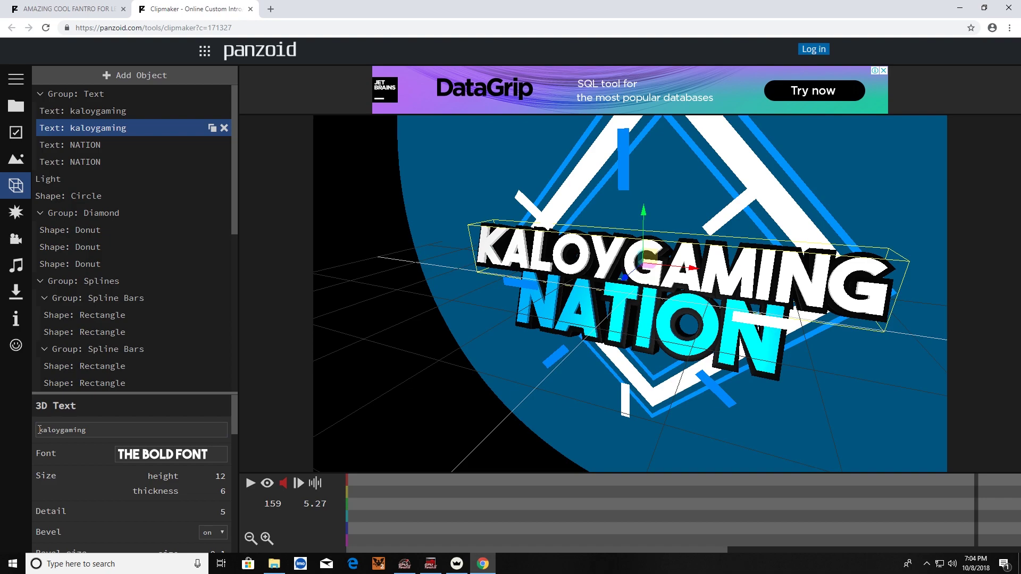
Compare the two kaloygaming text objects by selecting each in turn and checking which part of the title it forms
left_click(100, 111)
left_click(98, 127)
left_click(104, 110)
left_click(104, 127)
left_click(104, 110)
left_click_drag(585, 325, 729, 351)
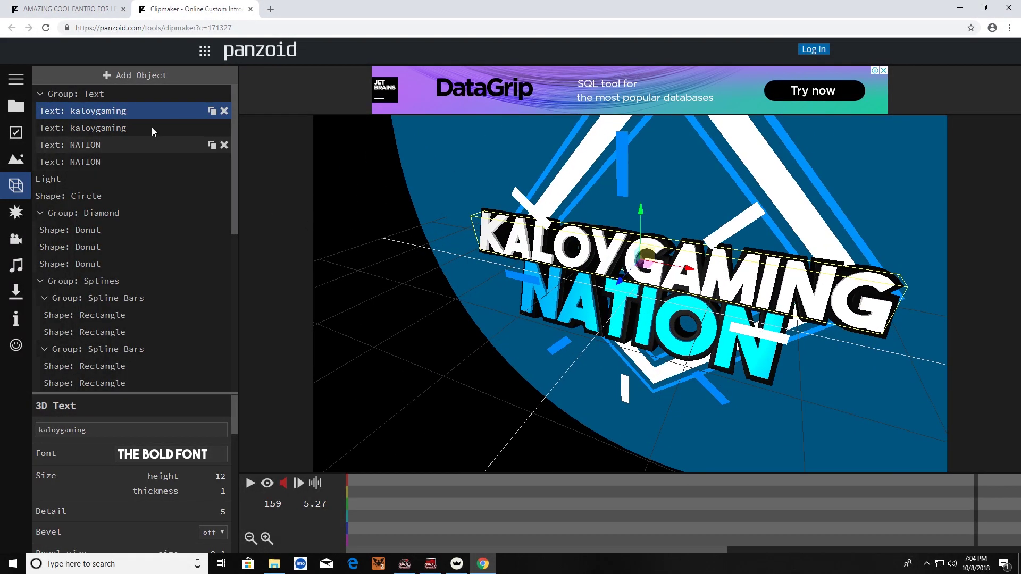
left_click(137, 128)
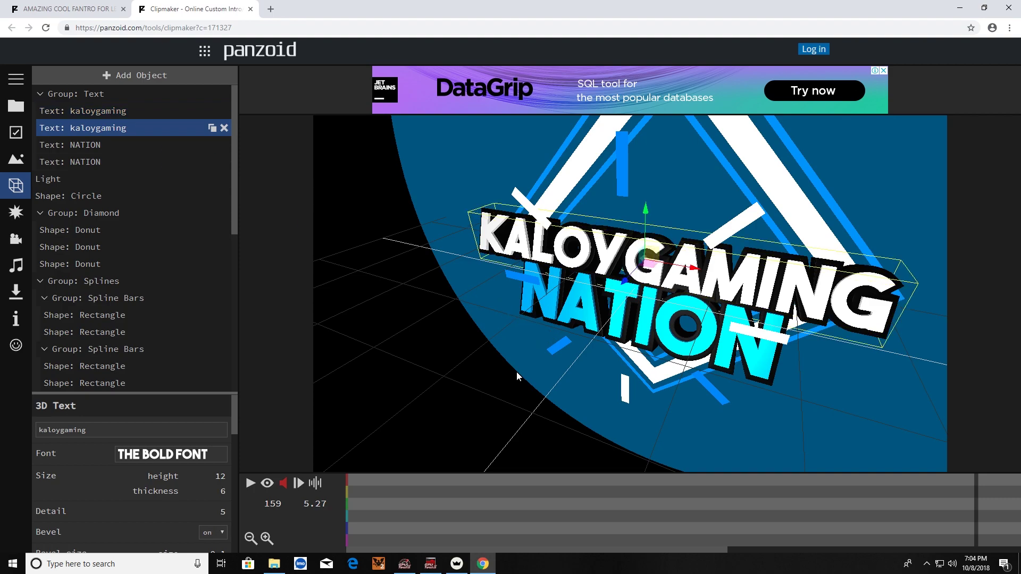
Change the first NATION text to "PH" and the second NATION text to "ph"
left_click(114, 144)
double_click(69, 430)
type("PH")
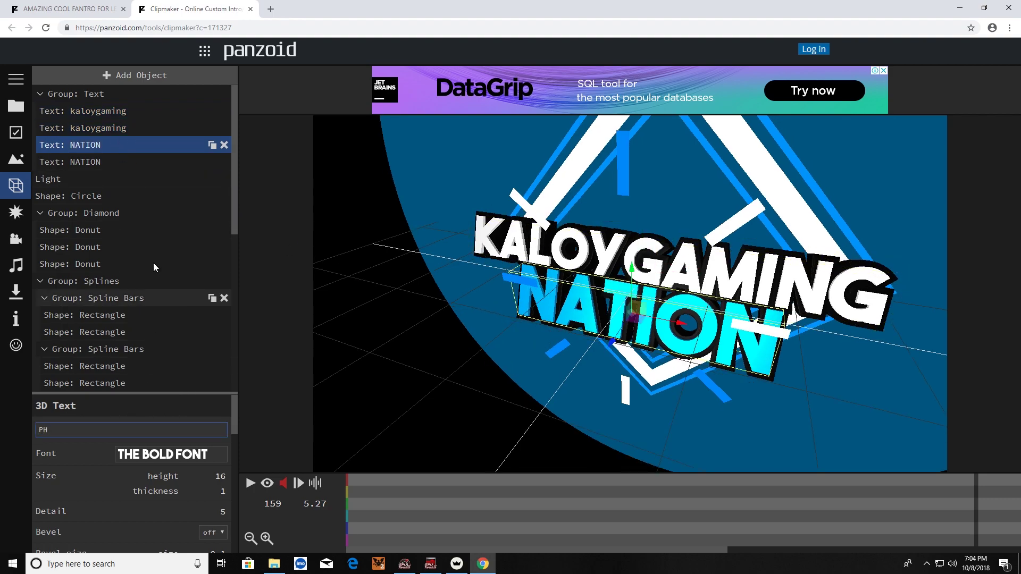
left_click(80, 162)
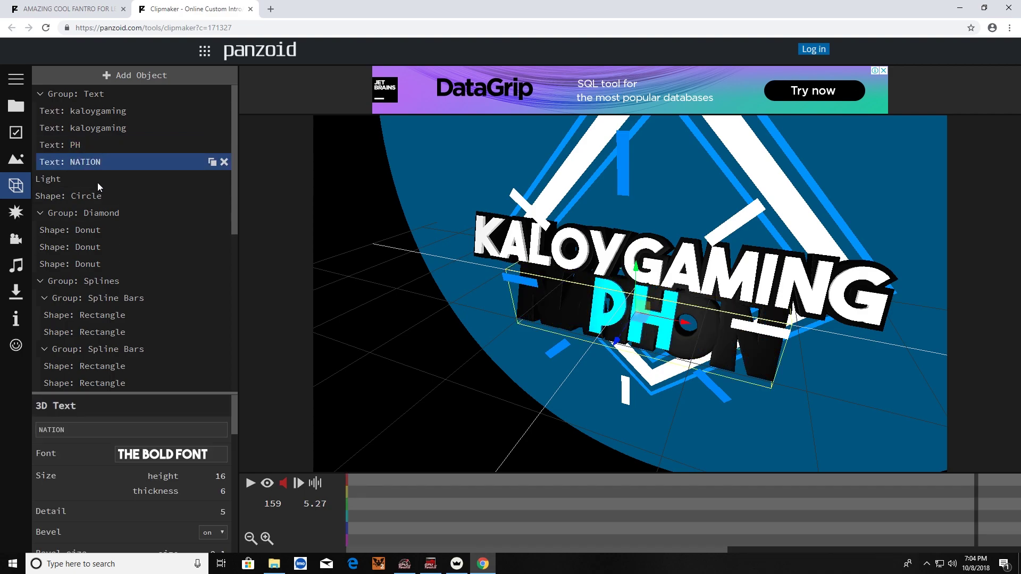
left_click_drag(75, 429, 2, 433)
type("ph")
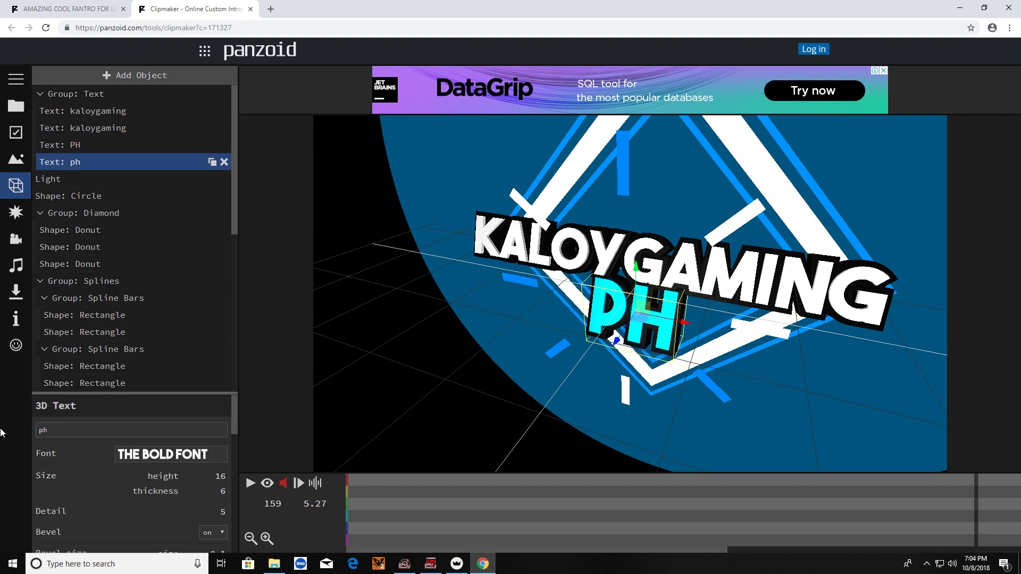
left_click_drag(553, 470, 592, 390)
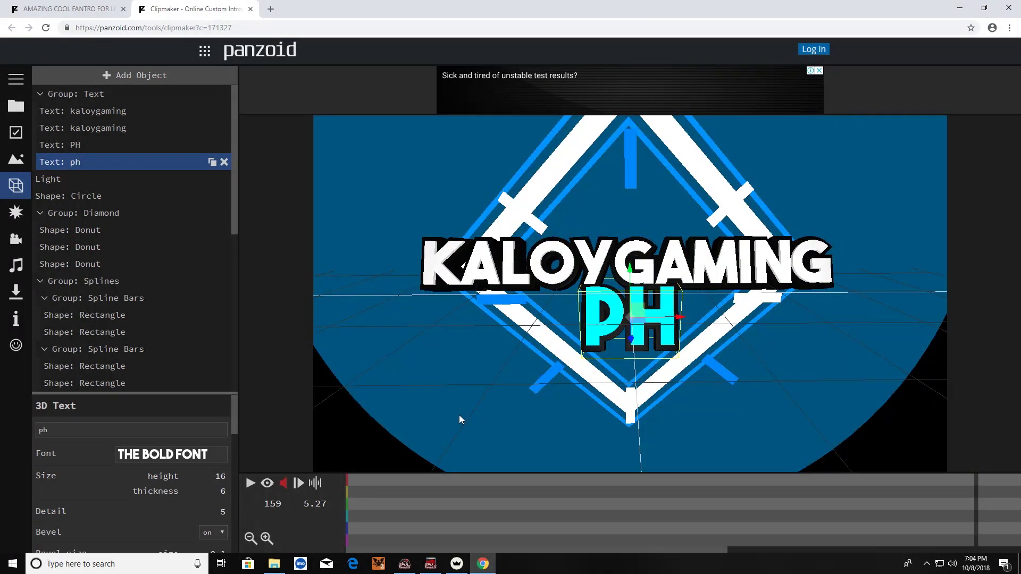
Play the edited intro animation and pause it at about 2.30 seconds
left_click(251, 483)
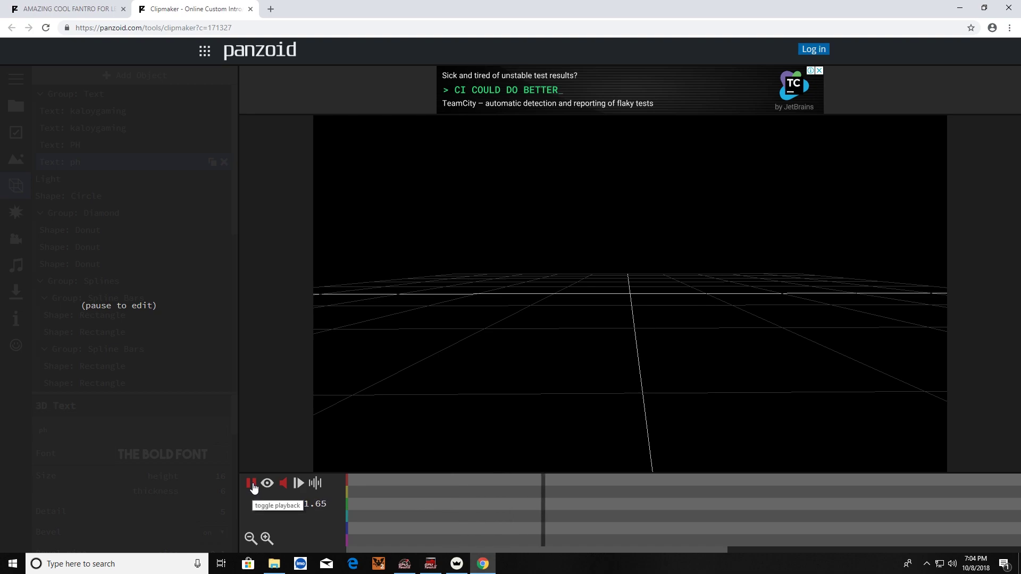
left_click(251, 483)
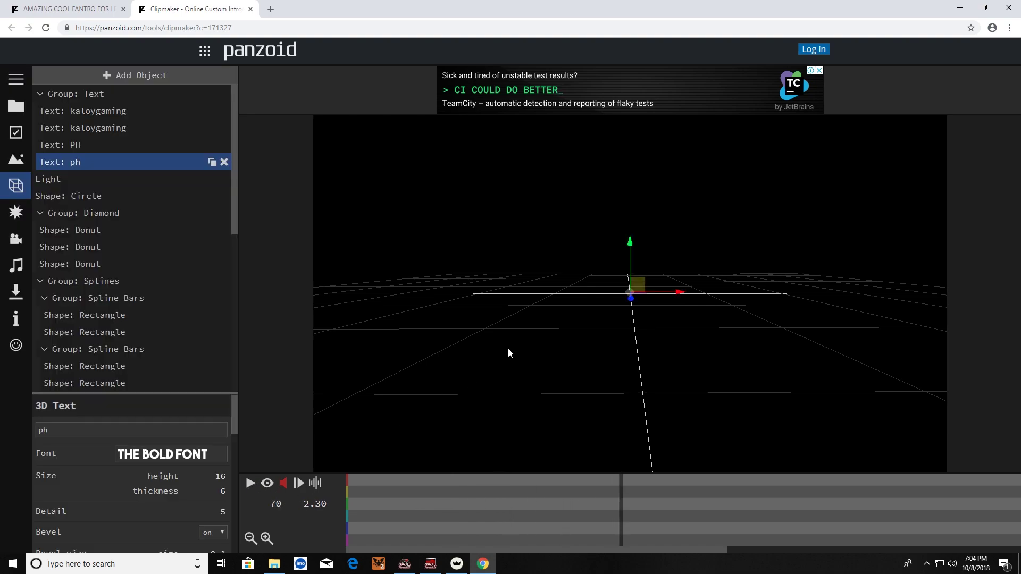
Move the playhead to 5.40 seconds and inspect the first kaloygaming text's size settings and its appearance in the scene
left_click_drag(655, 510, 993, 524)
mouse_move(238, 200)
left_mouse_down()
mouse_move(241, 270)
mouse_move(239, 200)
left_mouse_up()
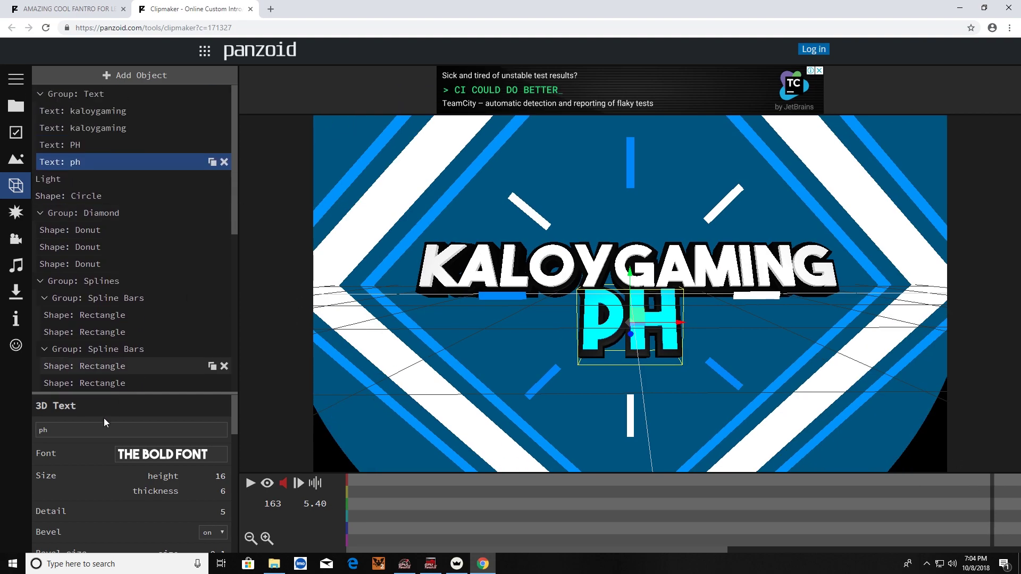
left_click(103, 112)
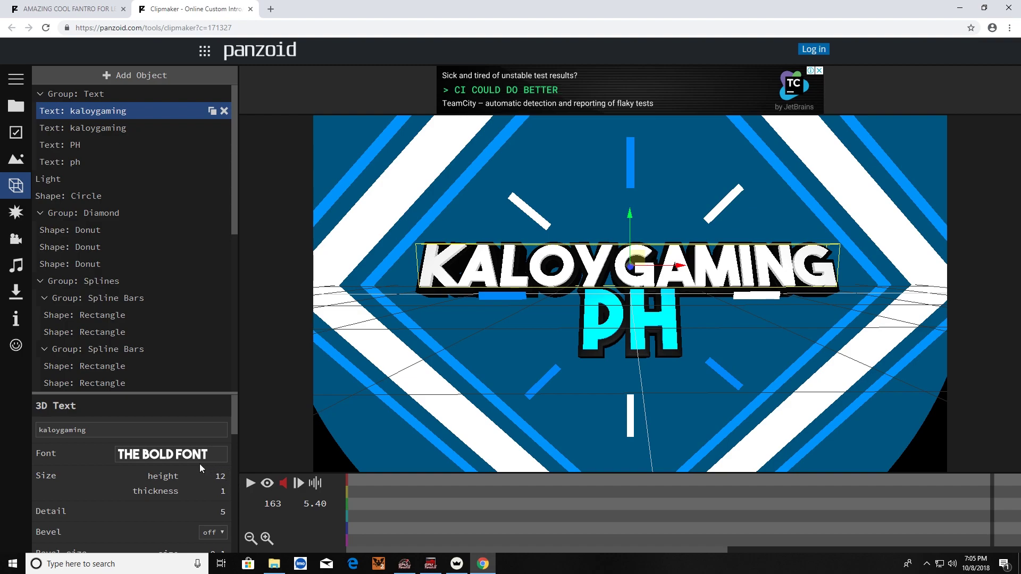
left_click(219, 477)
left_click(308, 525)
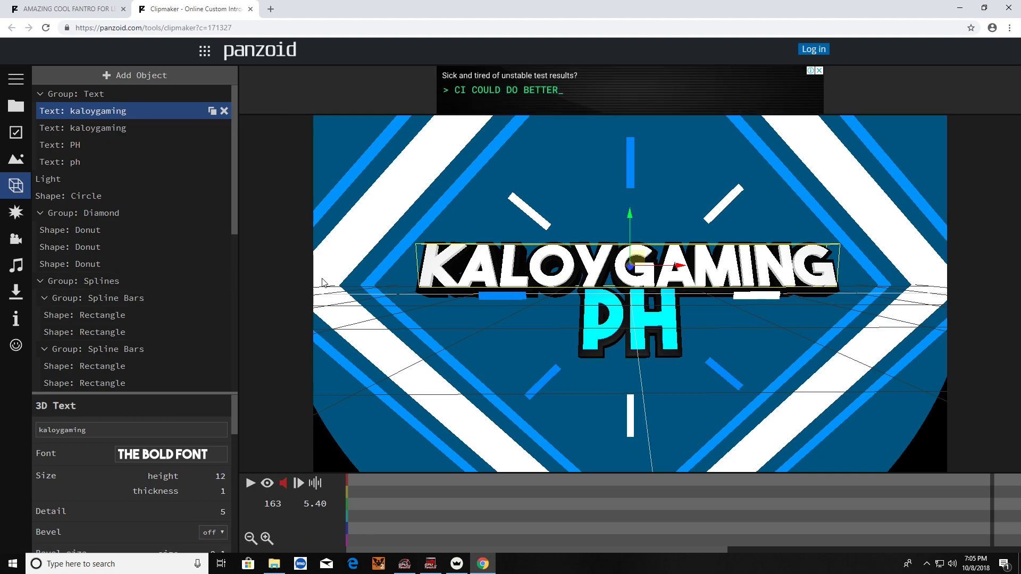
left_click_drag(480, 381, 512, 426)
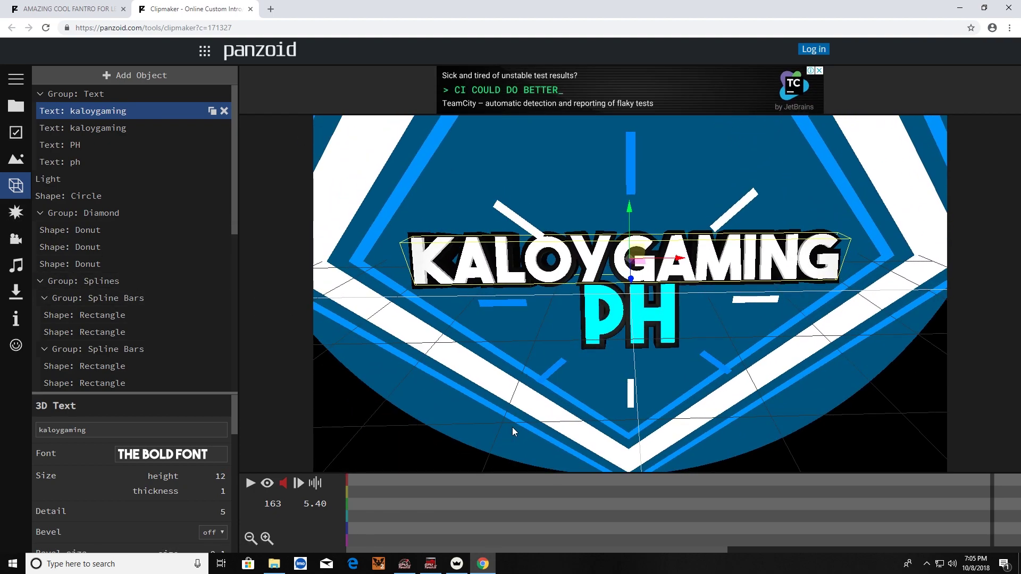
Open the video download settings and examine the available render modes, from fastest render to extreme quality
left_click(18, 291)
left_click(183, 99)
left_click(183, 98)
left_click(183, 98)
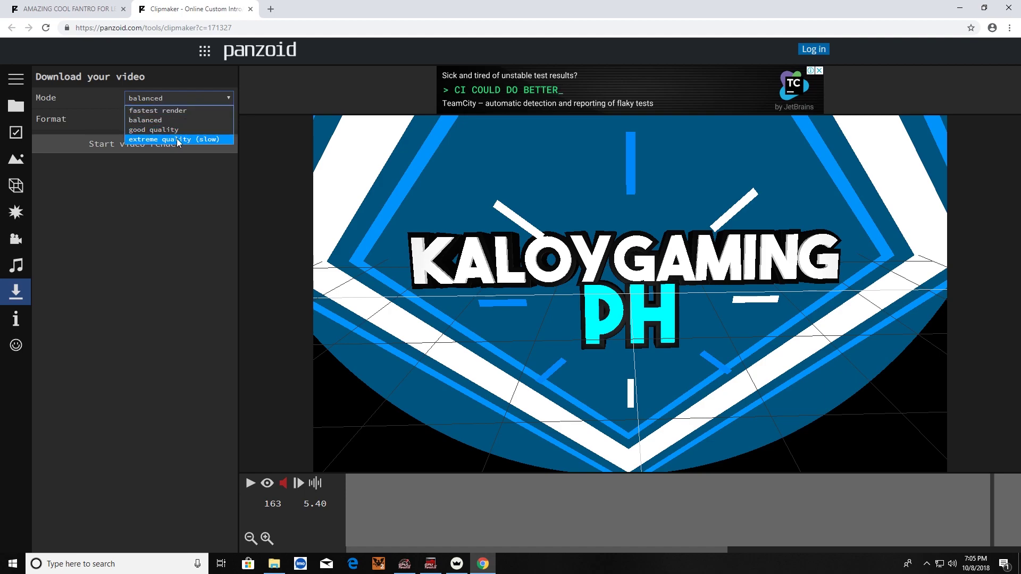
left_click(146, 270)
left_click(204, 101)
left_click(204, 97)
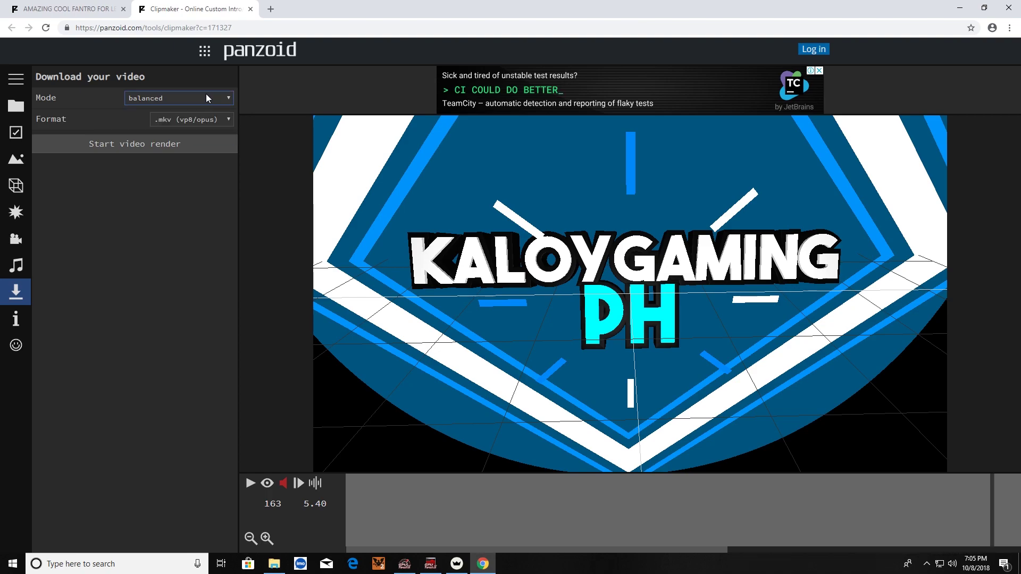
left_click(205, 94)
left_click(205, 94)
left_click(206, 93)
Keep the render mode at balanced, render the intro in .mkv (vp8/opus) format, and download the finished video
left_click(192, 97)
left_click(193, 95)
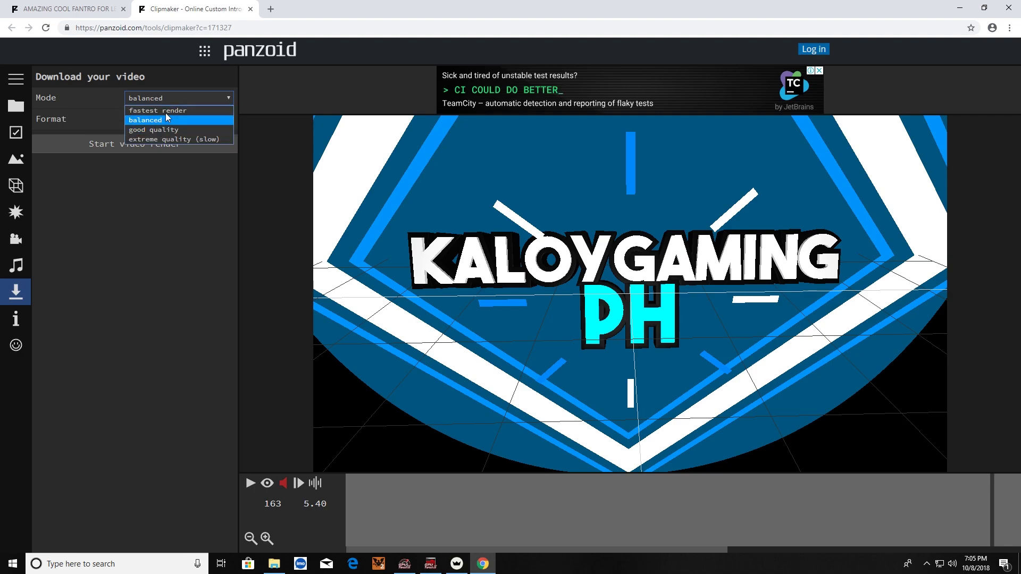
left_click(174, 101)
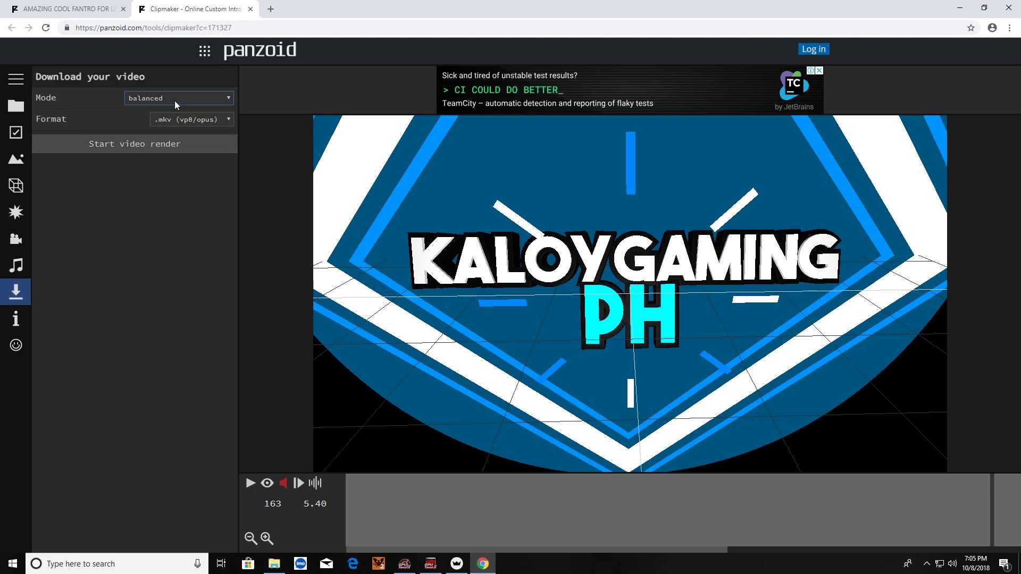
left_click(125, 145)
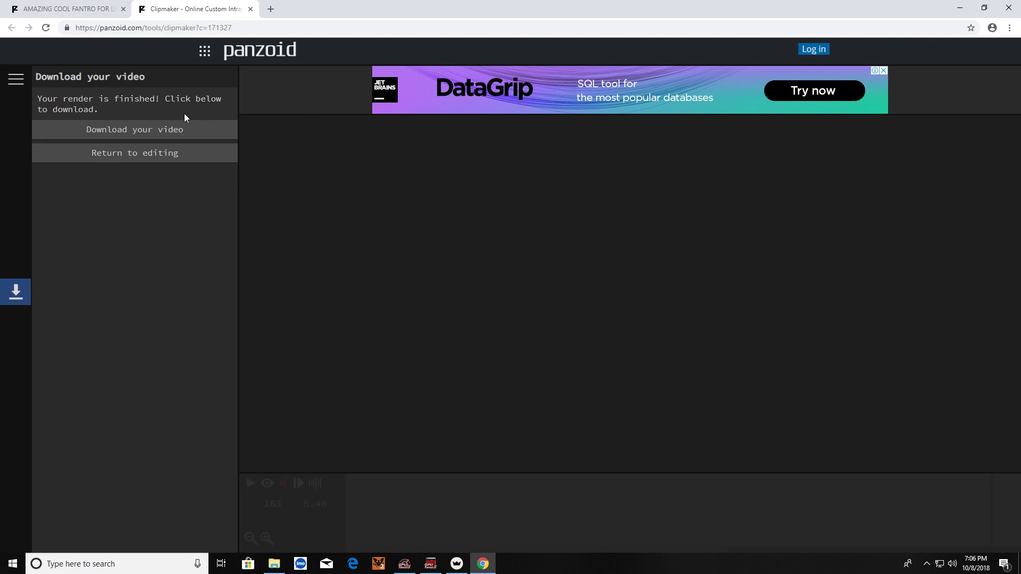
left_click(156, 134)
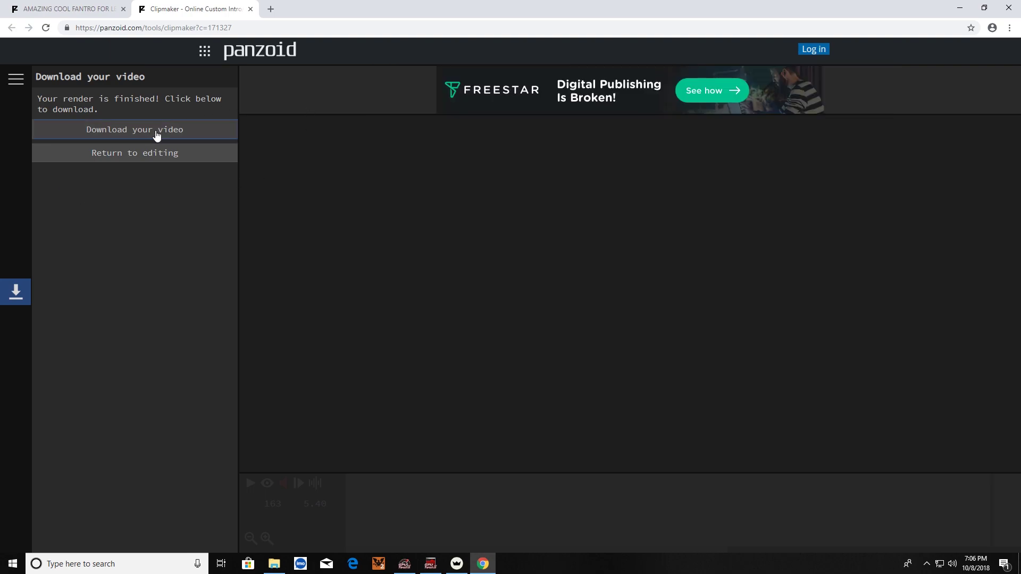